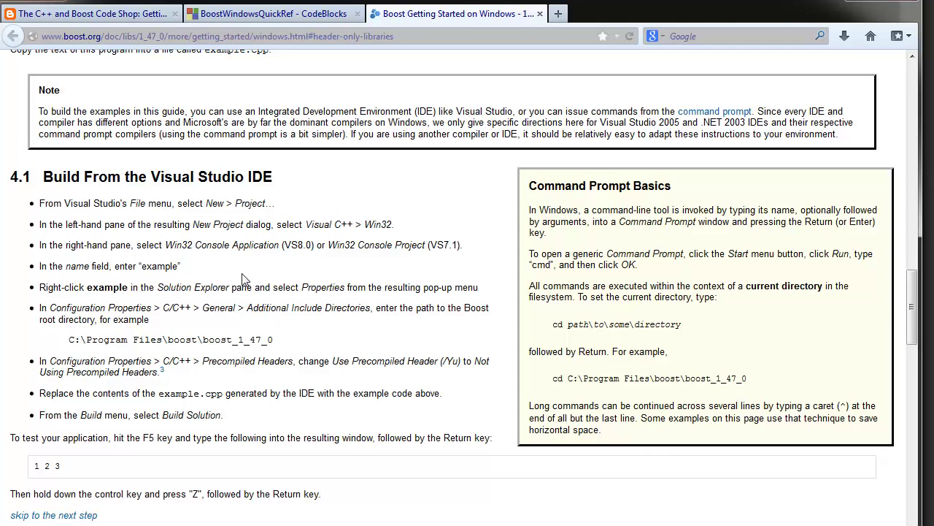
# Review the Code::Blocks wiki's Boost quick reference, focusing on the section about the Boost installer for MSVC 2003 (7.1) or later.
pyautogui.click(237, 16)
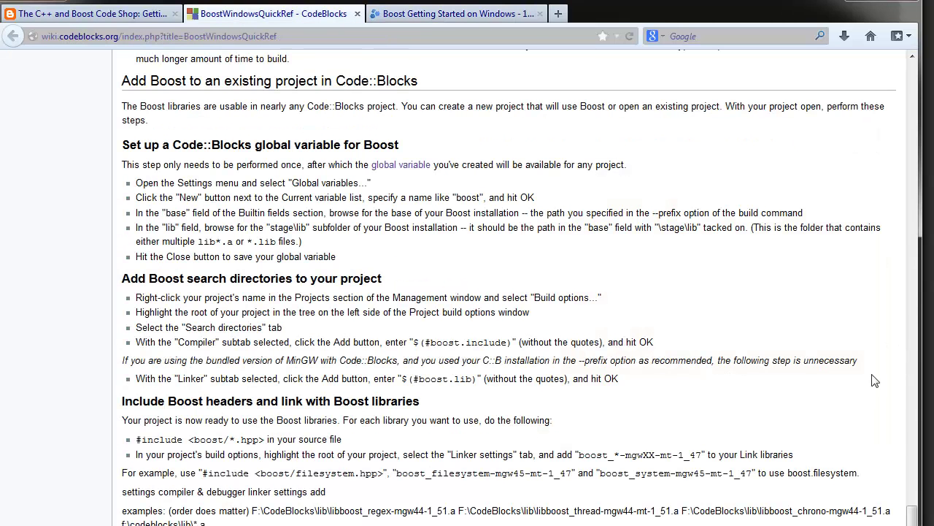
pyautogui.scroll(12, 911, 376)
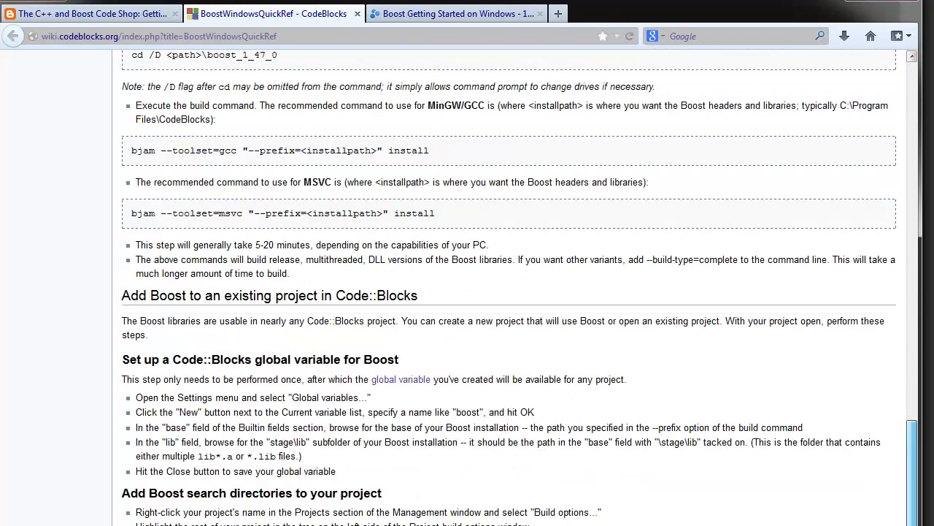
pyautogui.moveTo(911, 376); pyautogui.dragTo(901, 295)
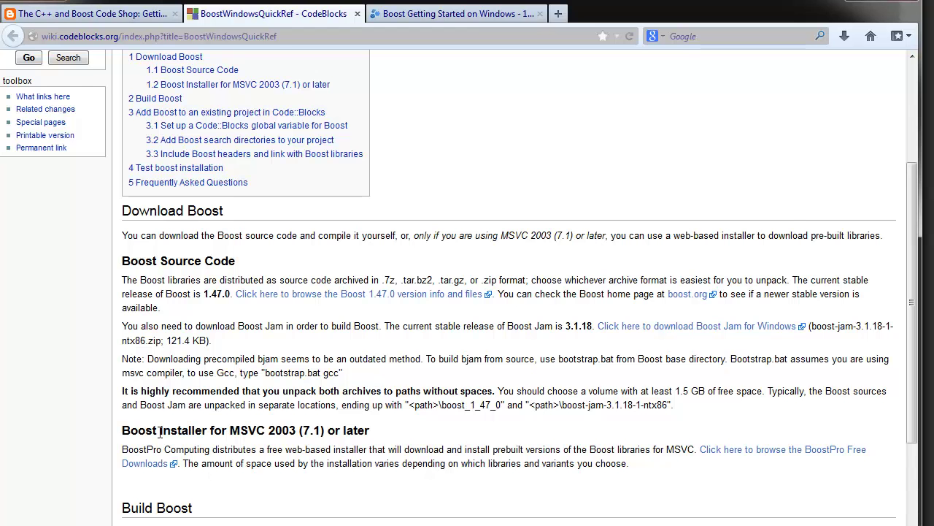
pyautogui.scroll(-6, 206, 431)
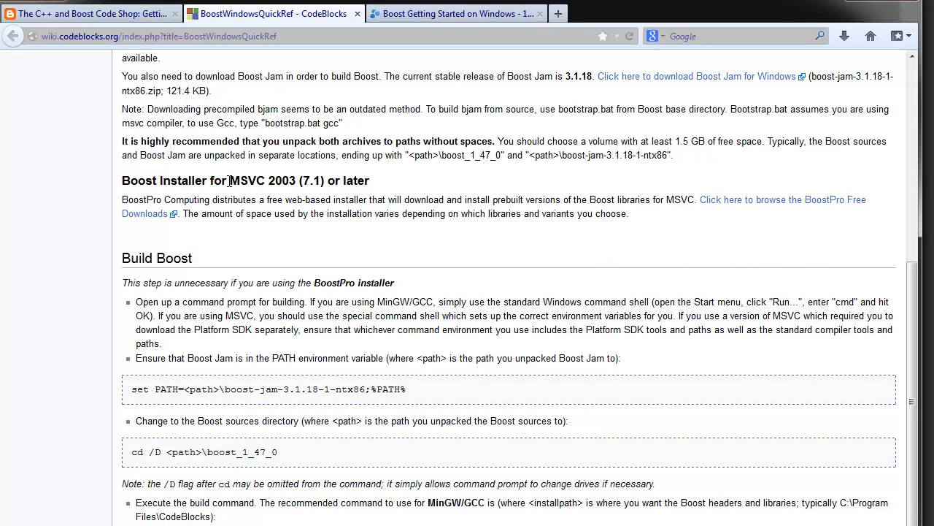
pyautogui.moveTo(326, 182); pyautogui.dragTo(373, 186)
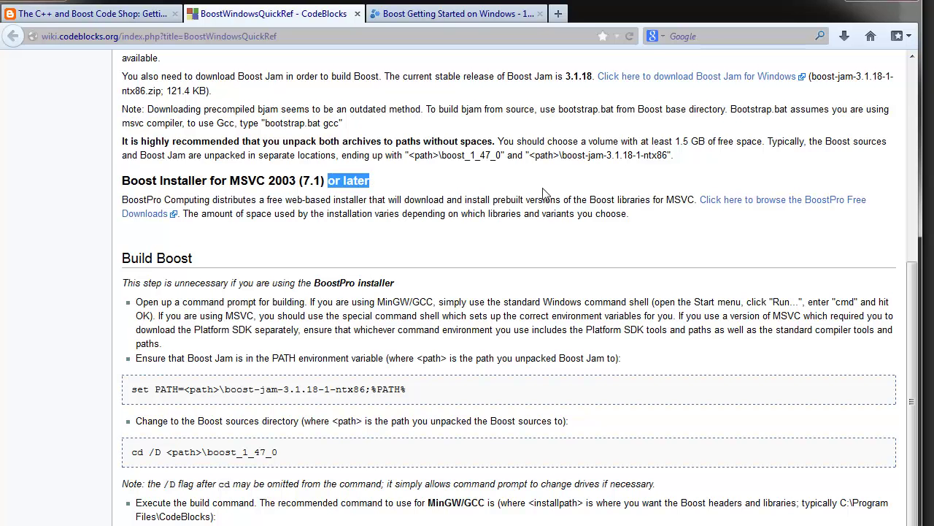
pyautogui.click(647, 188)
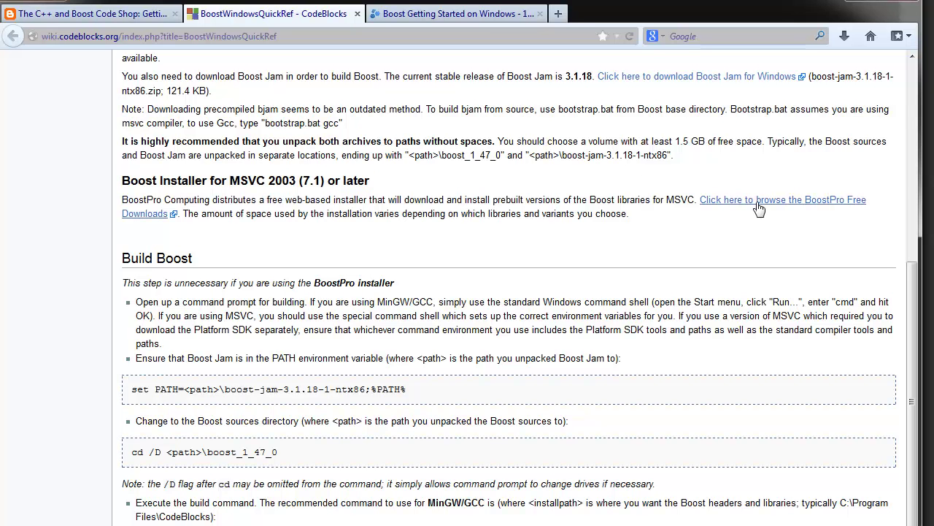
# Open the BoostPro Free Downloads page and read its discontinuation note and the Visual Studio versions its binary installer supports.
pyautogui.click(759, 209)
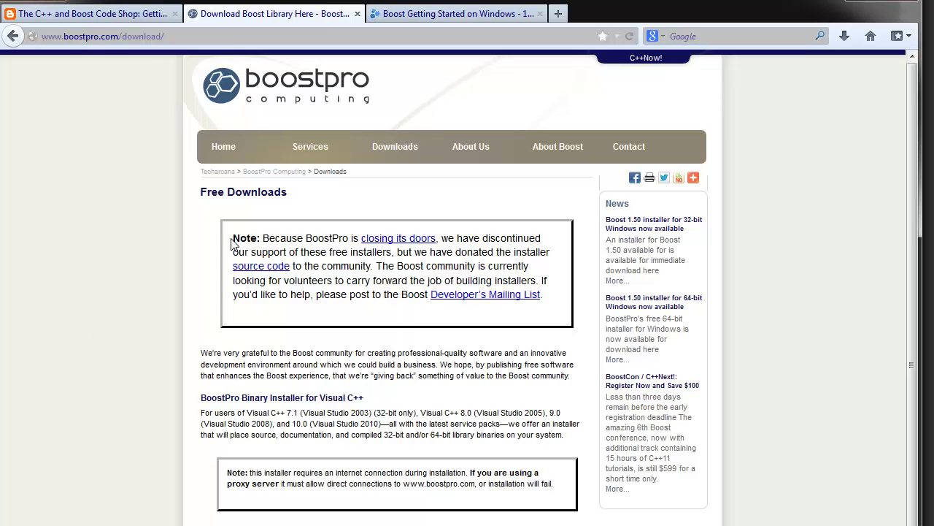
pyautogui.moveTo(232, 245); pyautogui.dragTo(561, 299)
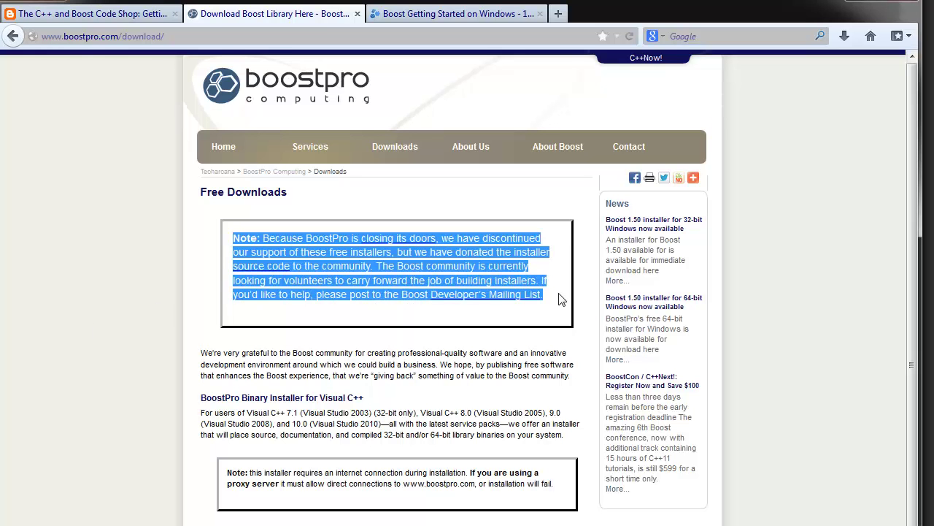
pyautogui.click(457, 376)
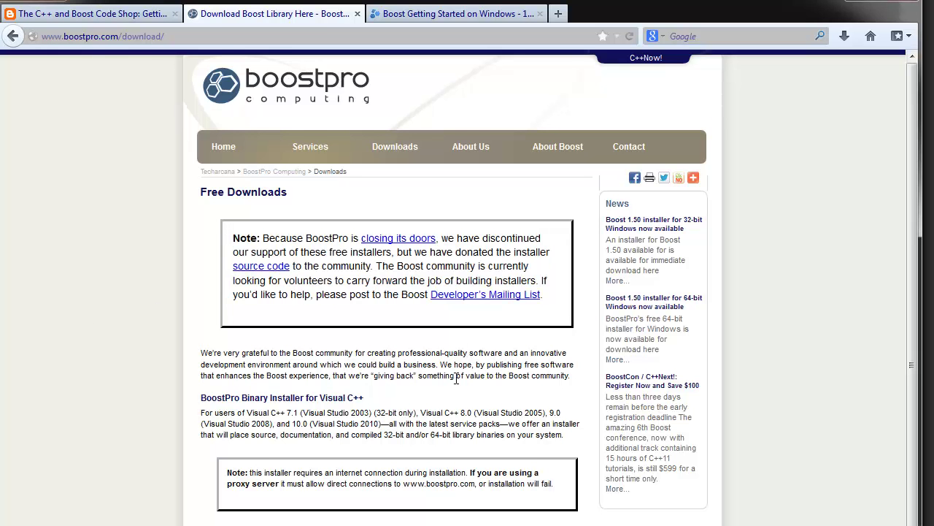
pyautogui.scroll(-2, 457, 378)
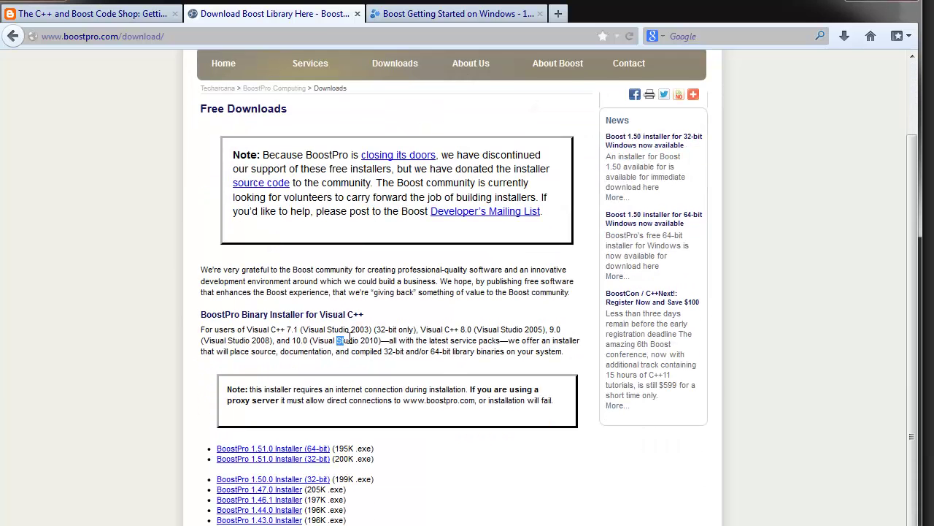
pyautogui.moveTo(336, 340); pyautogui.dragTo(381, 338)
pyautogui.click(433, 351)
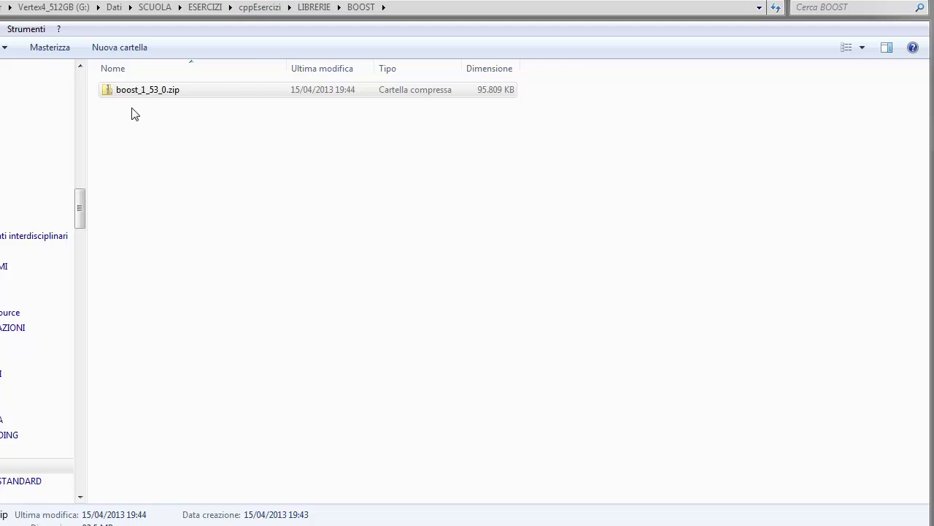
# Extract boost_1_53_0.zip directly into the current BOOST folder with 7-Zip.
pyautogui.rightClick(122, 88)
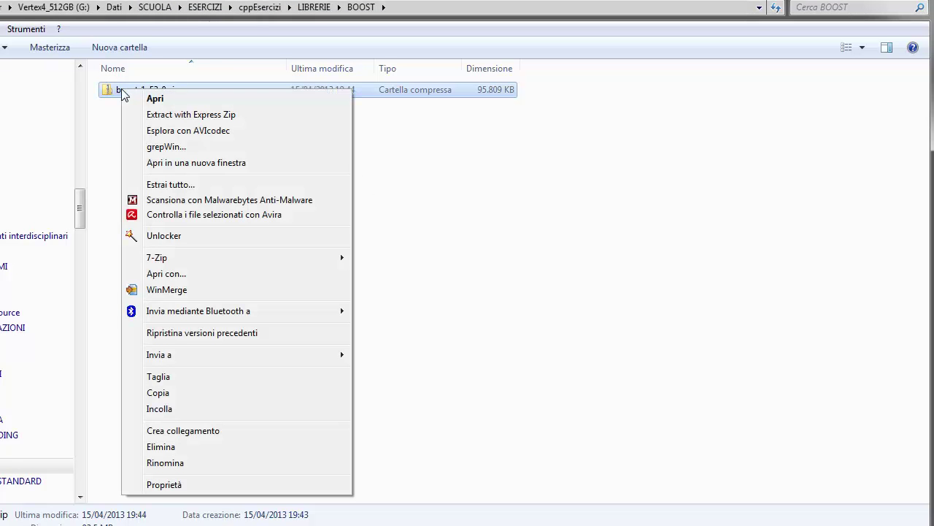
pyautogui.moveTo(305, 259)
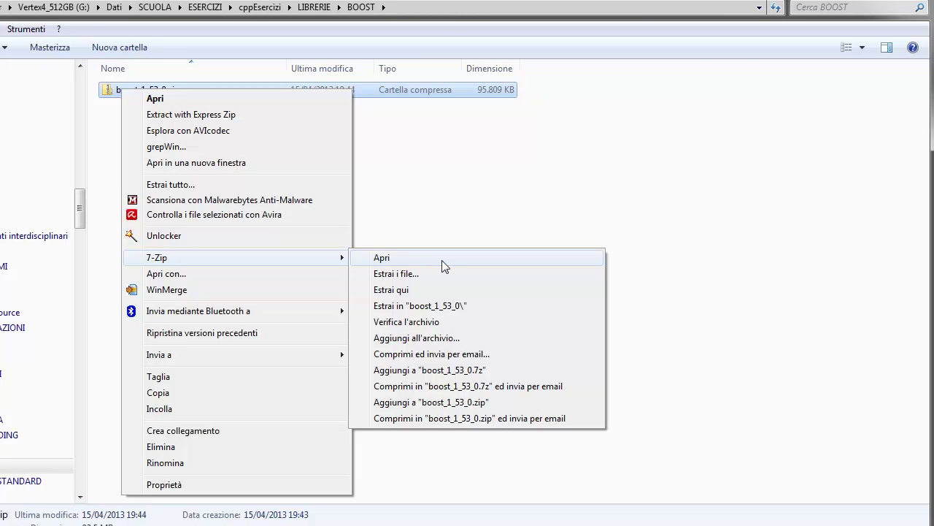
pyautogui.click(453, 296)
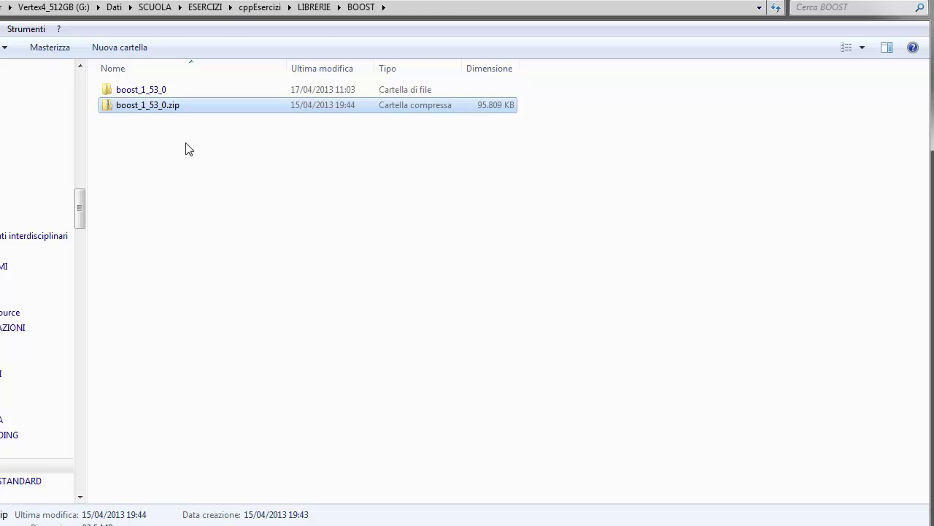
# Inspect the extracted boost_1_53_0 folder, including the header files in boost\accumulators, and return to its root.
pyautogui.click(137, 91)
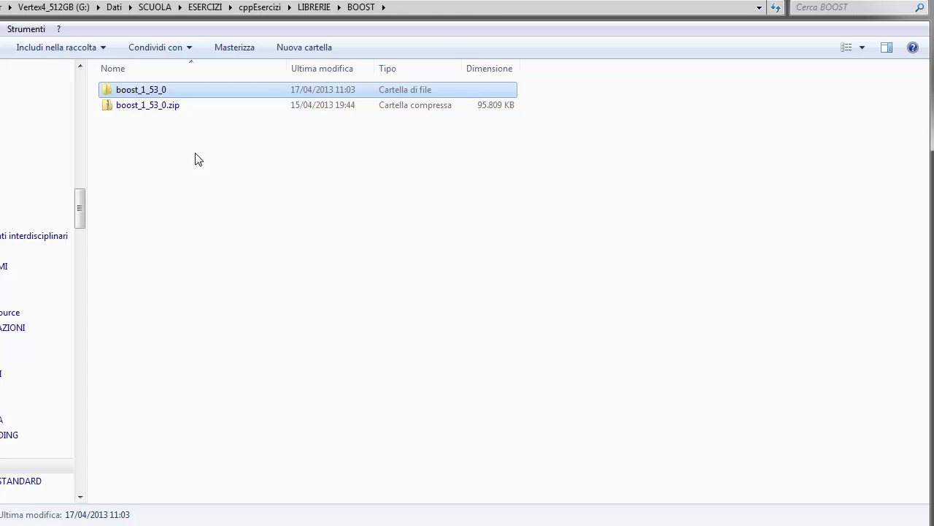
pyautogui.doubleClick(147, 90)
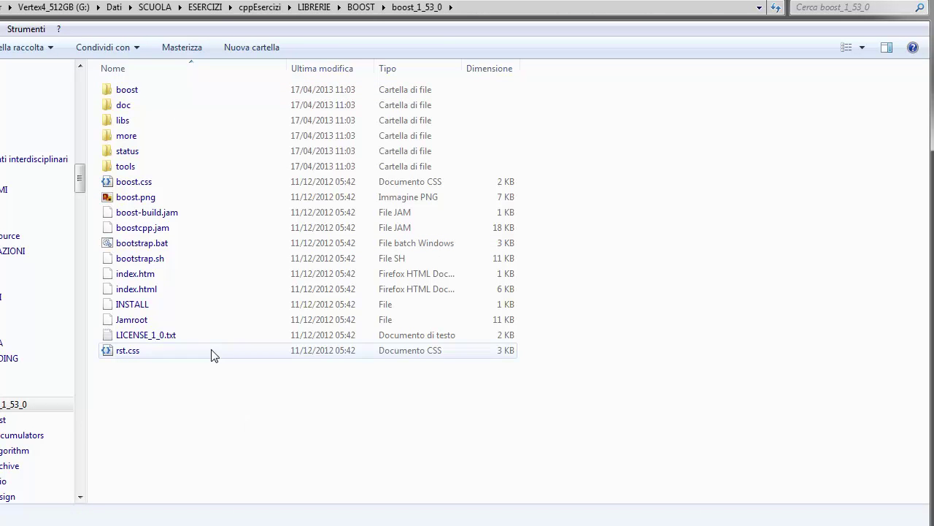
pyautogui.doubleClick(131, 90)
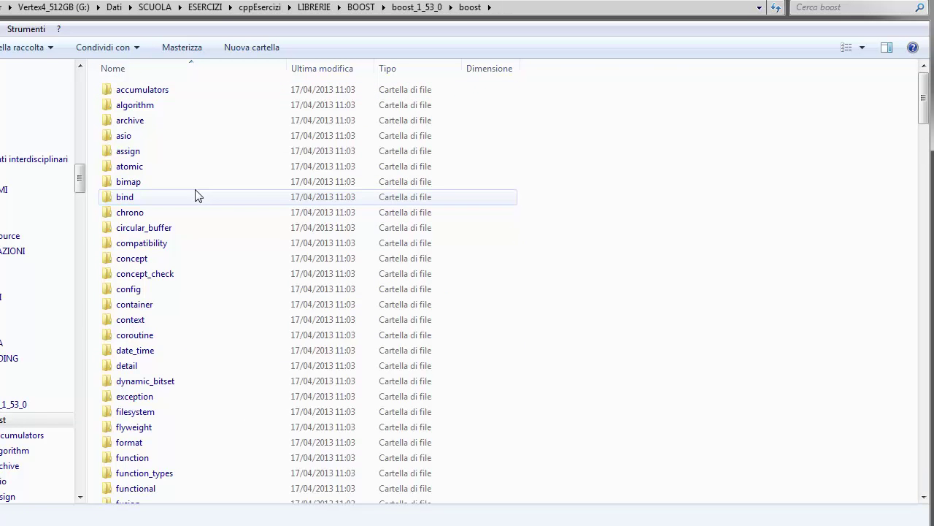
pyautogui.doubleClick(138, 90)
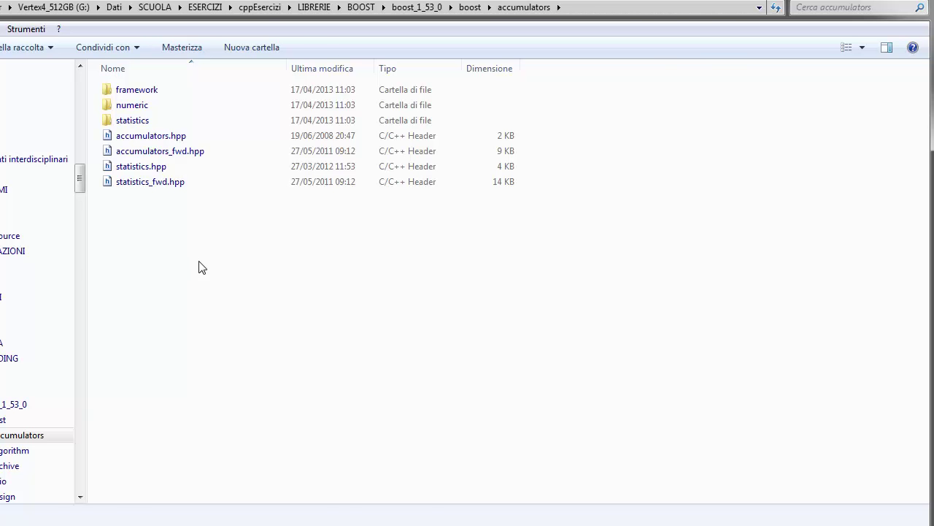
pyautogui.press('BackSpace')
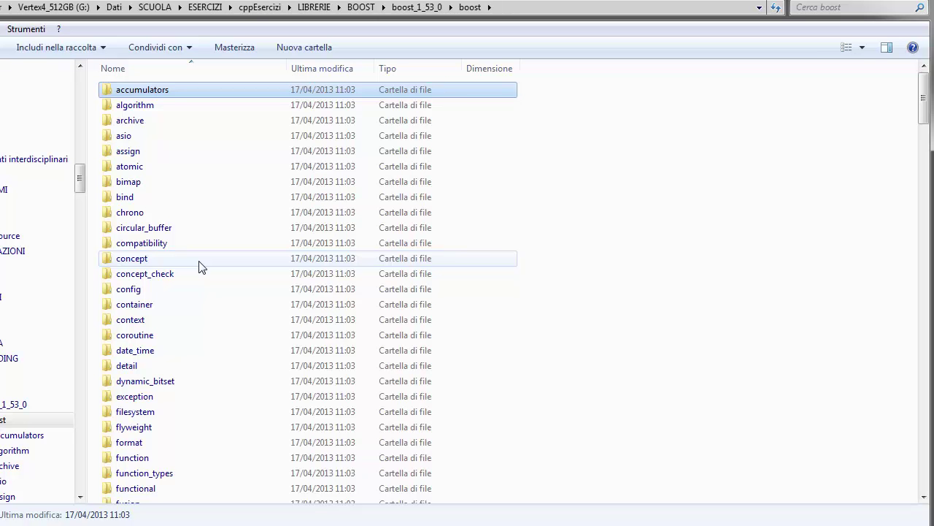
pyautogui.press('BackSpace')
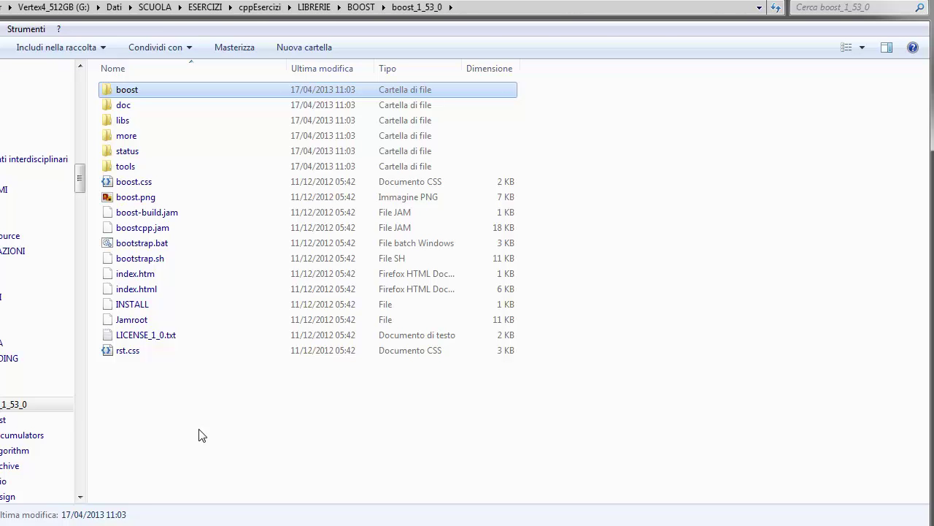
pyautogui.click(300, 456)
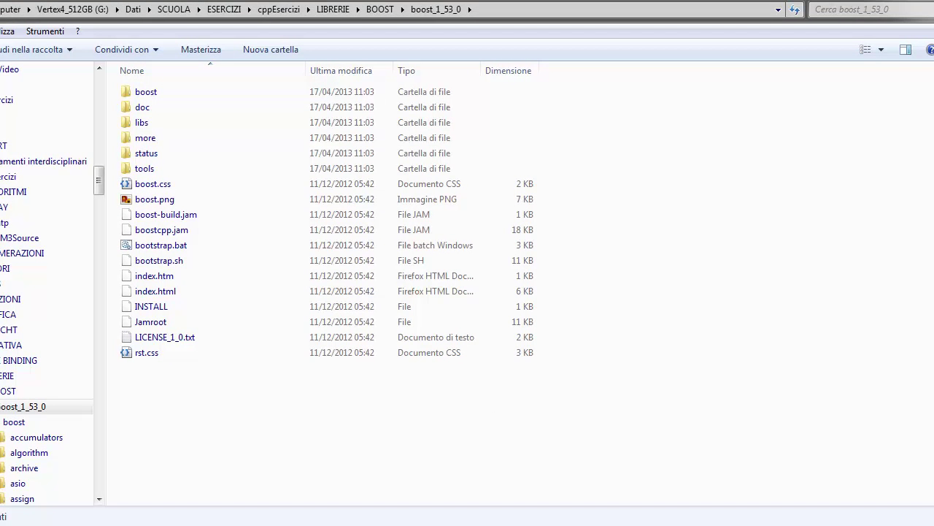
# Go to the CodeBlocks installation folder inside Programmi (x86) on drive C.
pyautogui.click(29, 9)
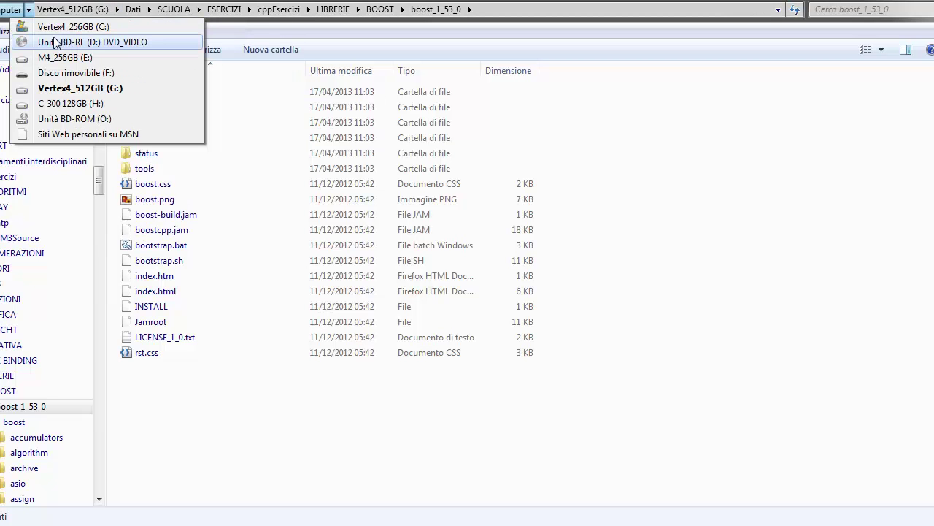
pyautogui.click(46, 26)
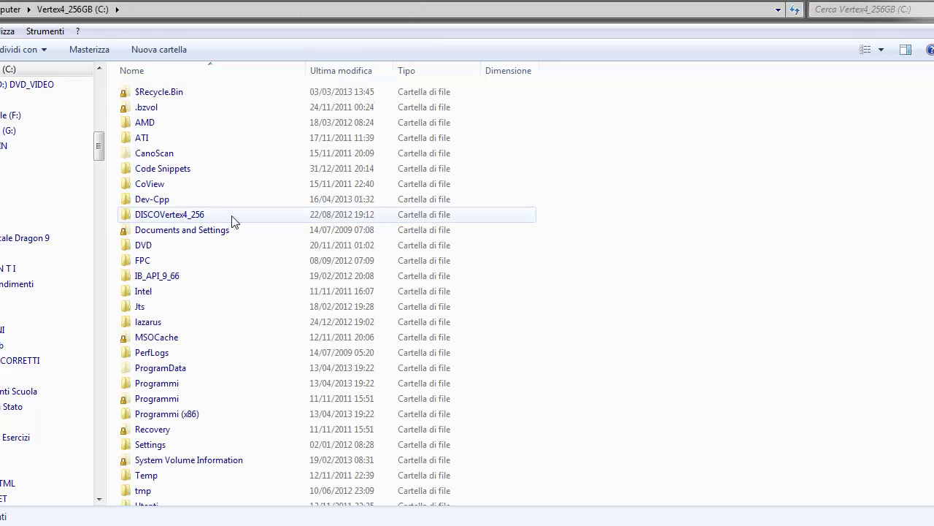
pyautogui.scroll(-5, 236, 216)
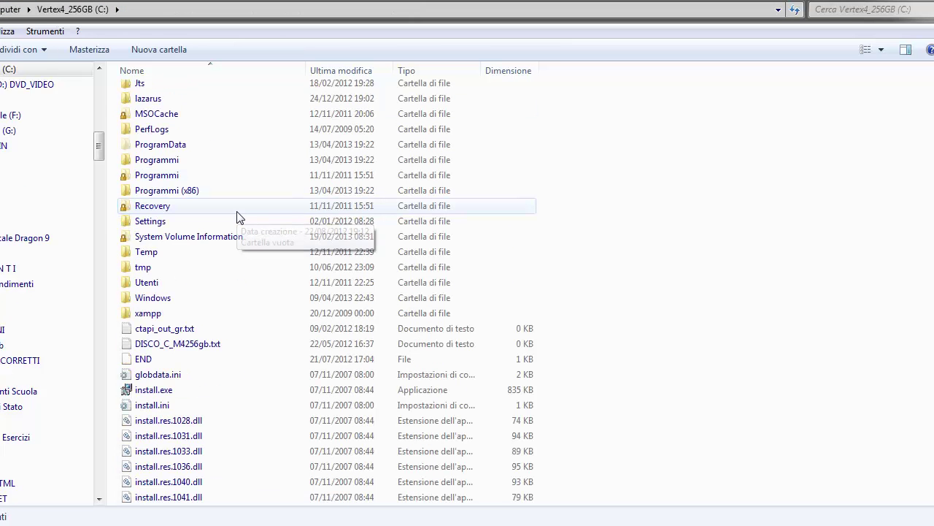
pyautogui.doubleClick(188, 192)
pyautogui.scroll(-2, 236, 274)
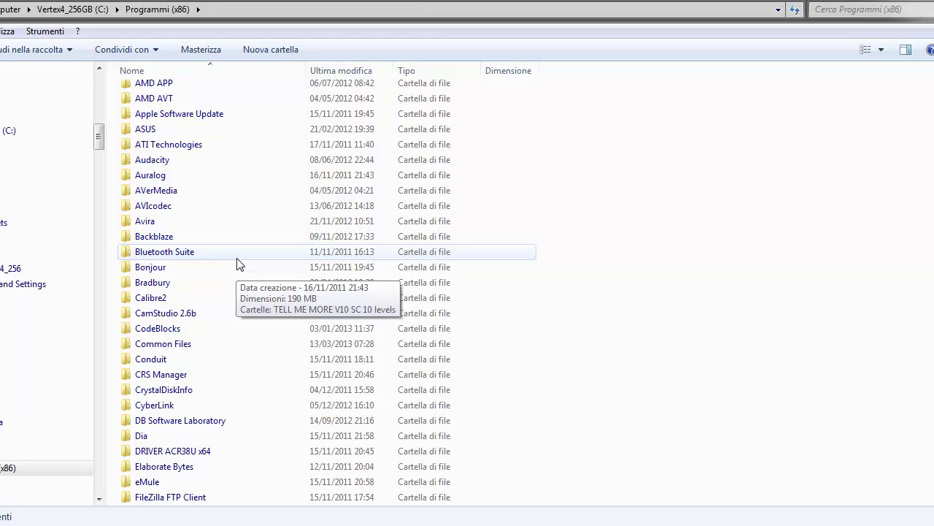
pyautogui.click(196, 327)
pyautogui.doubleClick(197, 328)
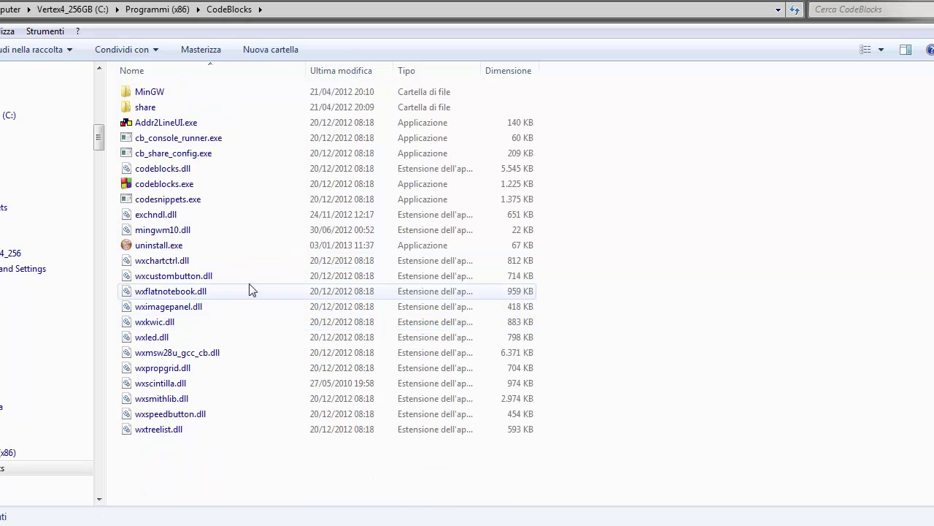
# Locate the g++.exe compiler in the MinGW\bin subfolder and return to the CodeBlocks folder.
pyautogui.doubleClick(192, 93)
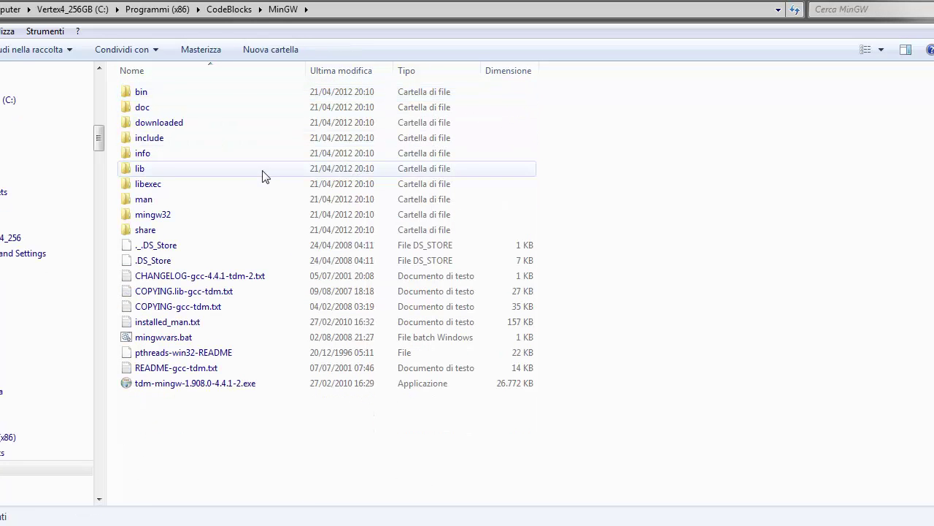
pyautogui.doubleClick(160, 95)
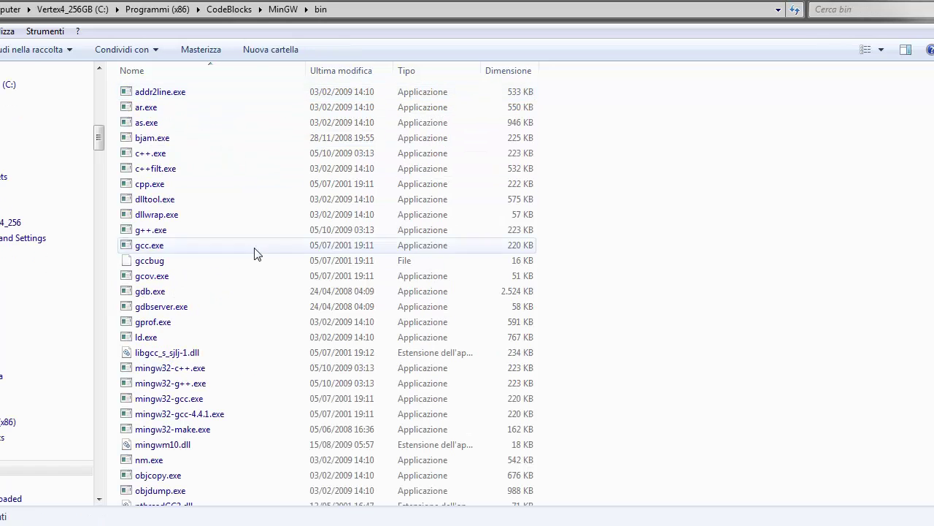
pyautogui.click(153, 230)
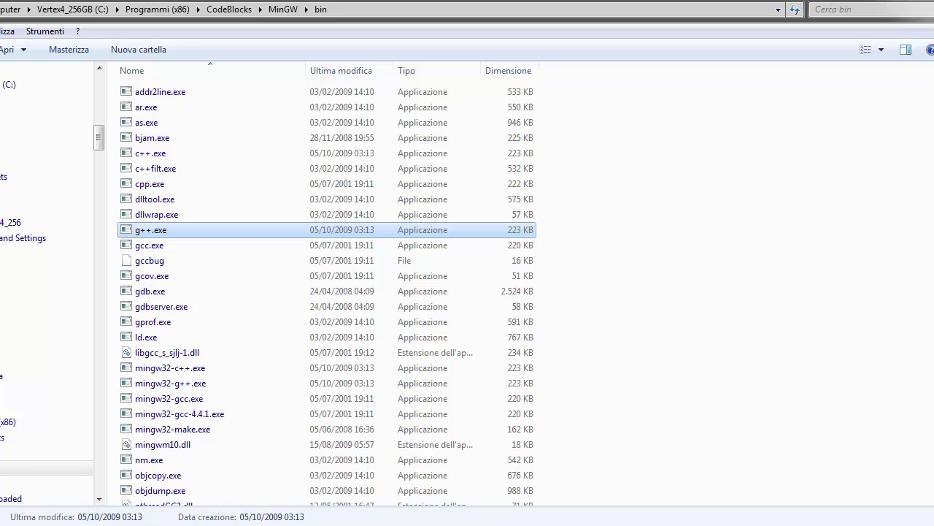
pyautogui.press('BackSpace')
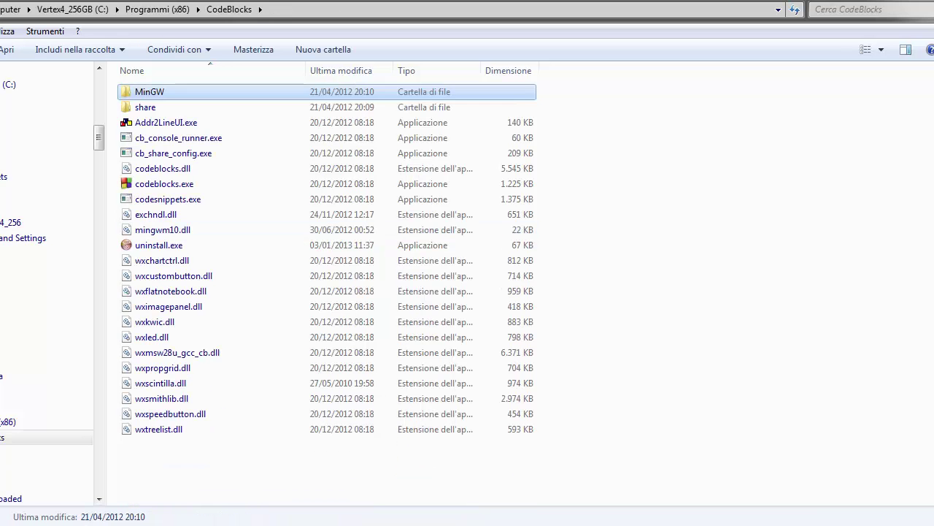